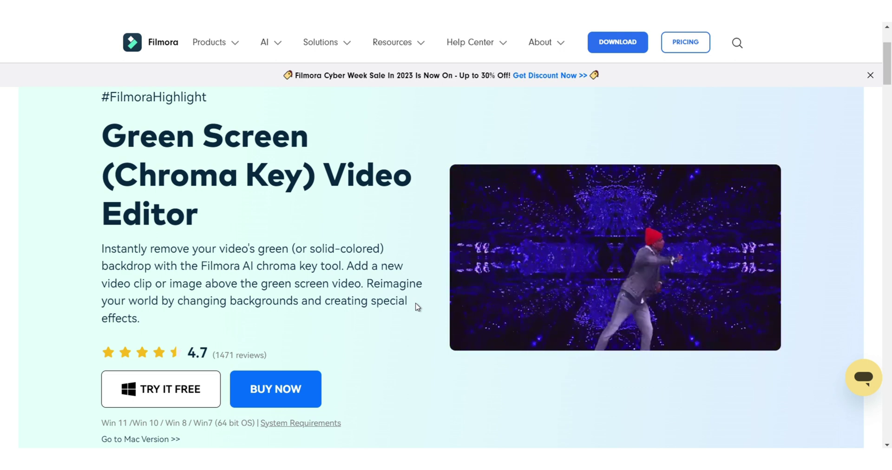
Scroll to the 'Try Newest Green Screen in Filmora' banner and start the FREE DOWNLOAD
scroll(418, 306, "down", 4)
scroll(418, 306, "down", 7)
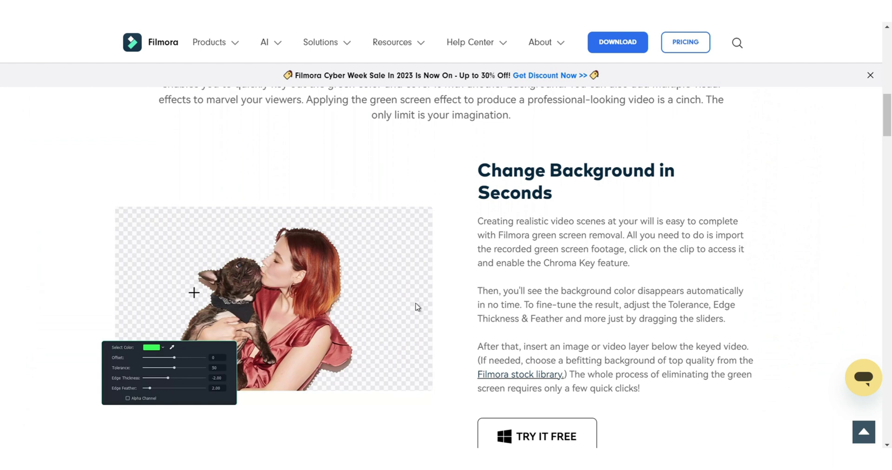
scroll(417, 306, "down", 7)
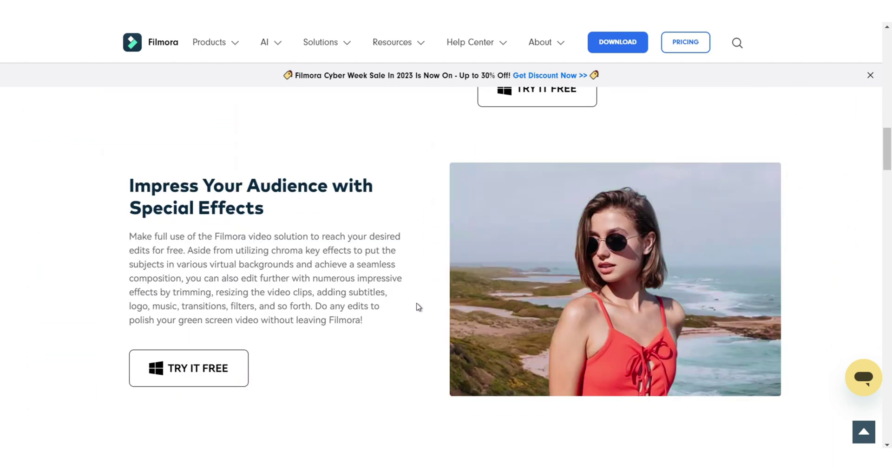
scroll(418, 307, "down", 6)
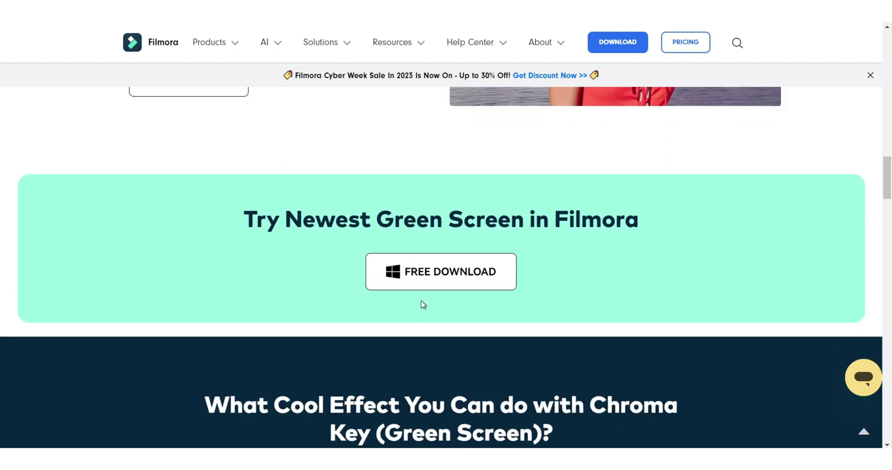
left_click(436, 274)
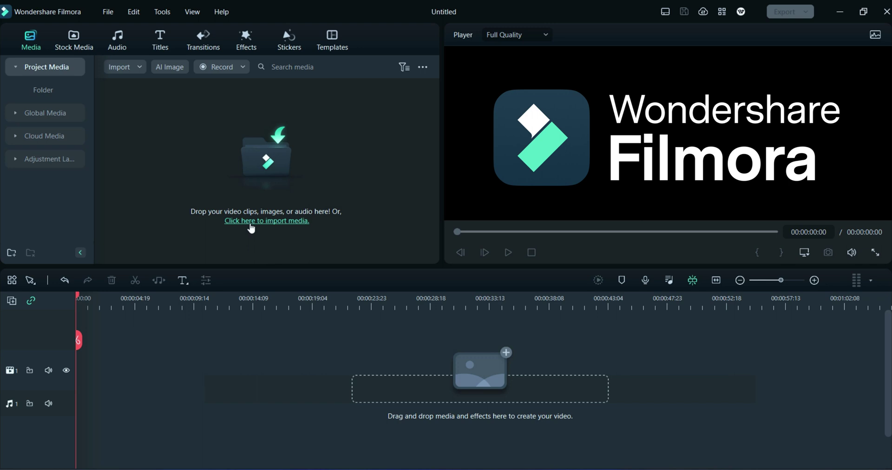
Import the plane and 2160p forest videos without proxies, and drag the plane clip onto the timeline
left_click(250, 222)
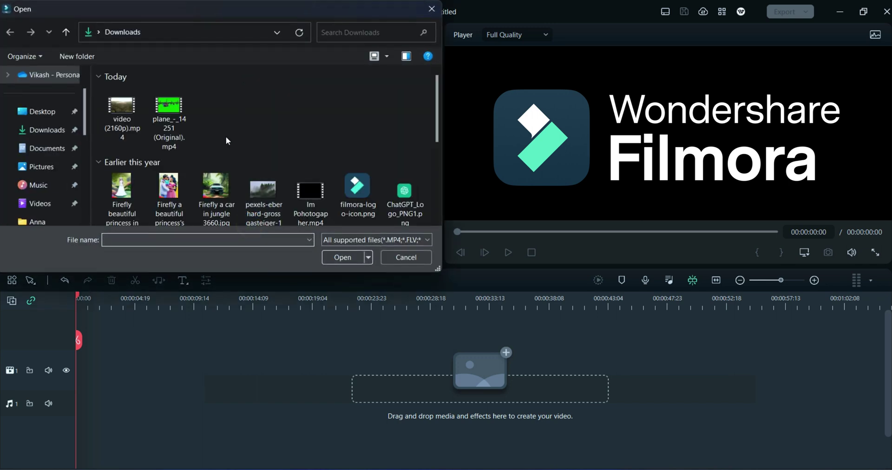
left_click_drag(226, 137, 106, 120)
left_click(339, 258)
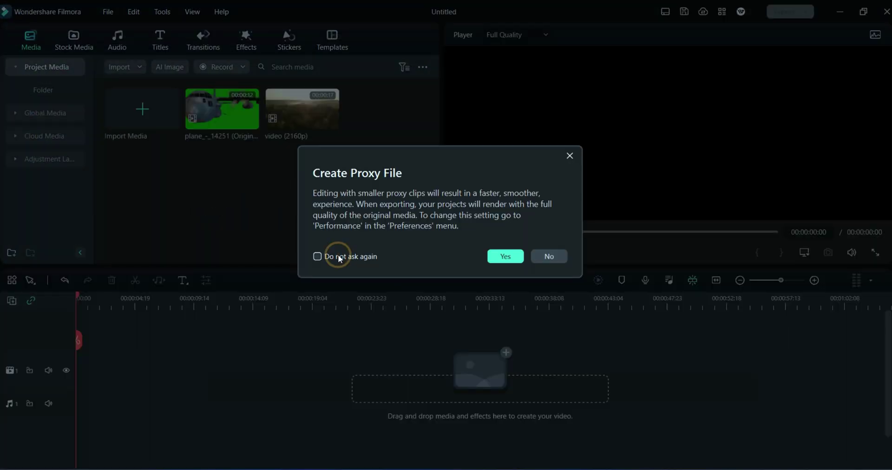
left_click(340, 255)
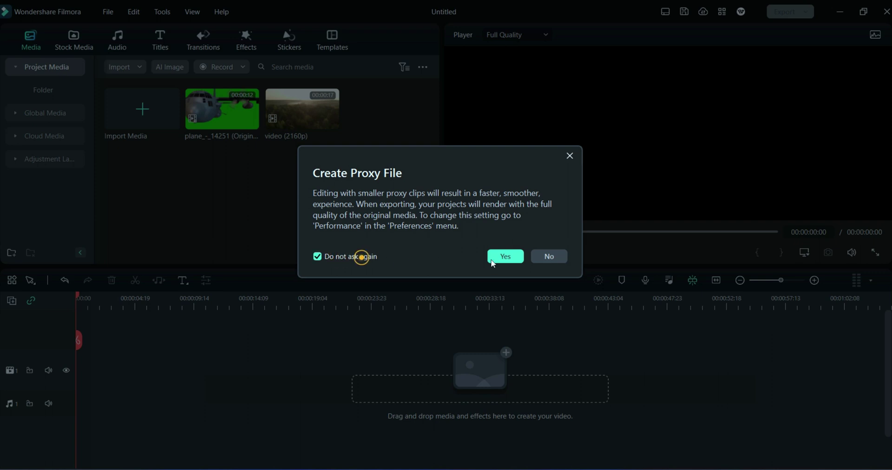
left_click(547, 257)
left_click(283, 234)
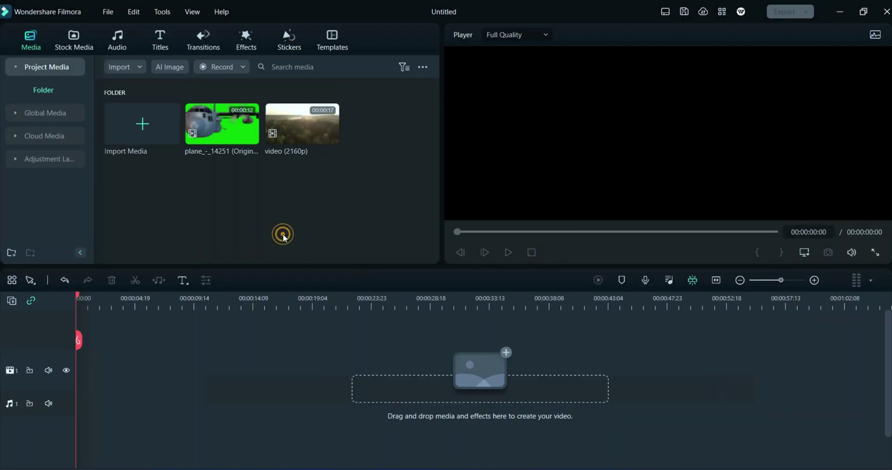
left_click_drag(222, 126, 75, 377)
Keep the project frame rate and preview the plane clip up to 00:00:06:02
left_click(483, 262)
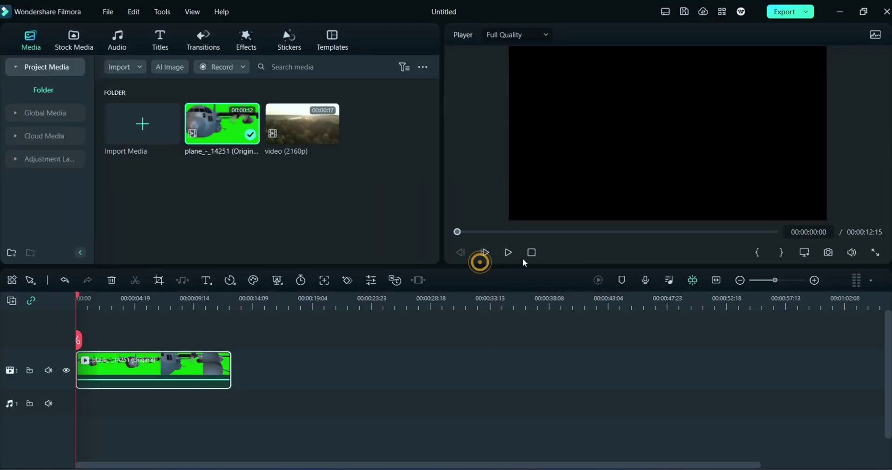
left_click(505, 253)
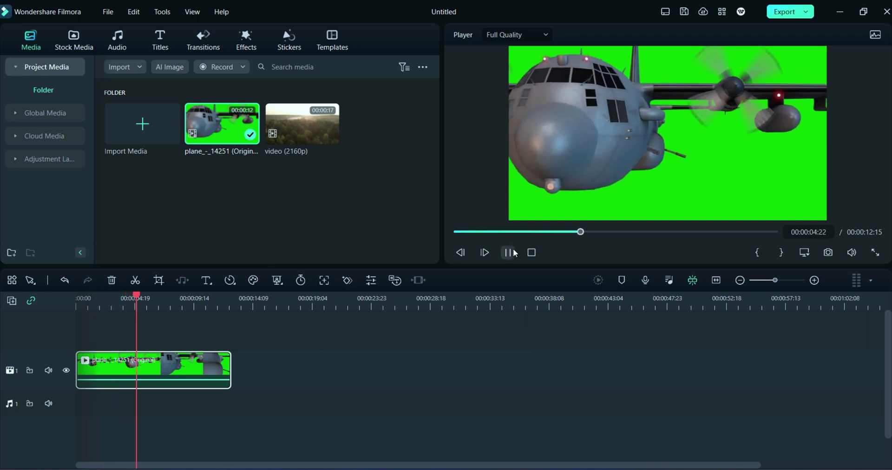
left_click(508, 253)
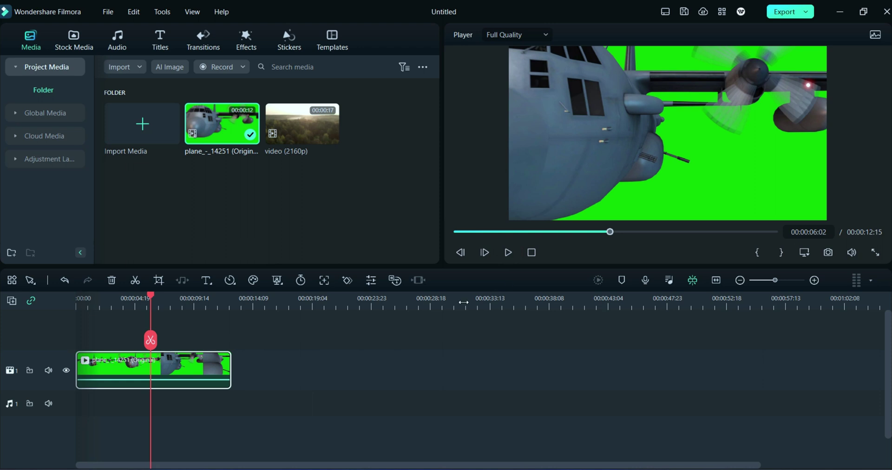
Move the plane clip to a new video track 2, with the forest video beneath trimmed to match
left_click(11, 302)
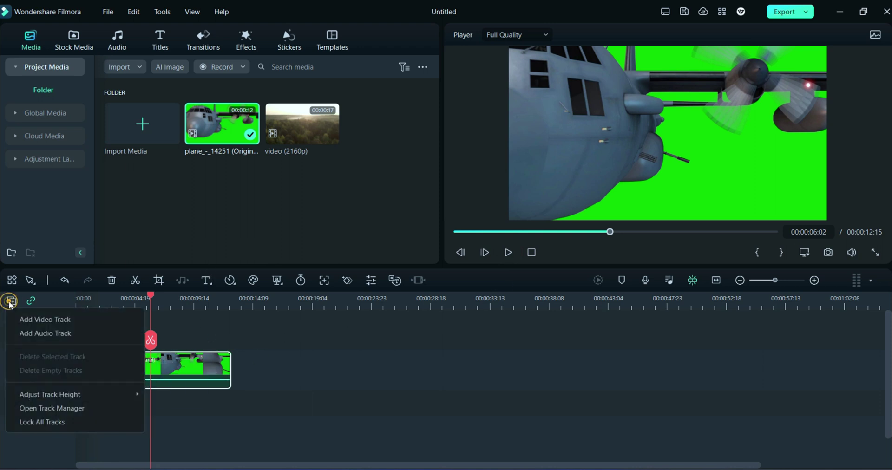
left_click(37, 320)
left_click_drag(133, 395, 130, 370)
left_click_drag(302, 127, 65, 430)
left_click_drag(288, 410, 230, 411)
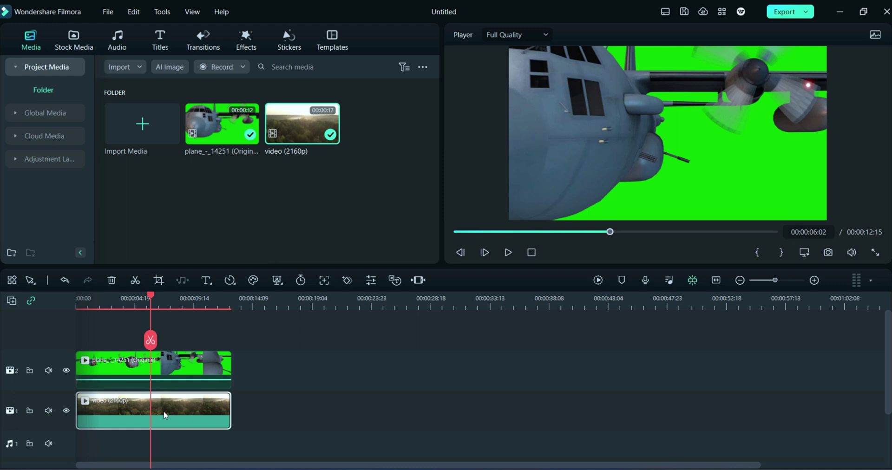
left_click(158, 367)
left_click_drag(151, 295, 114, 295)
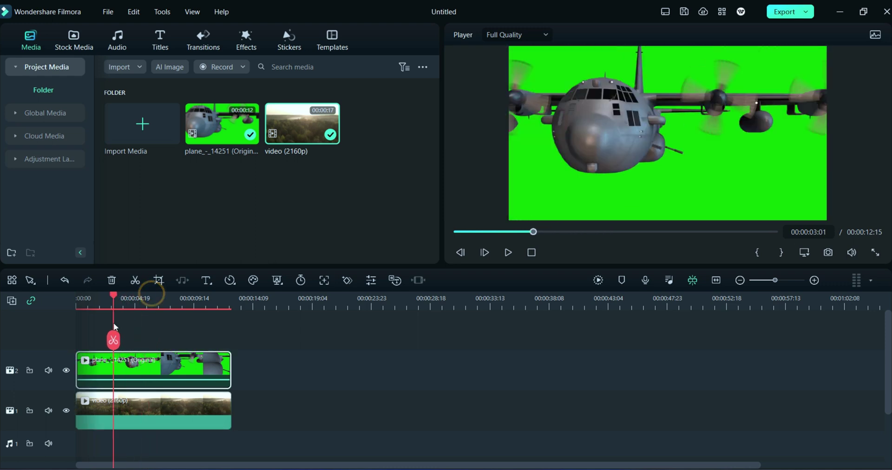
Turn on Chroma Key for the plane clip and scrub to check the composite
double_click(139, 364)
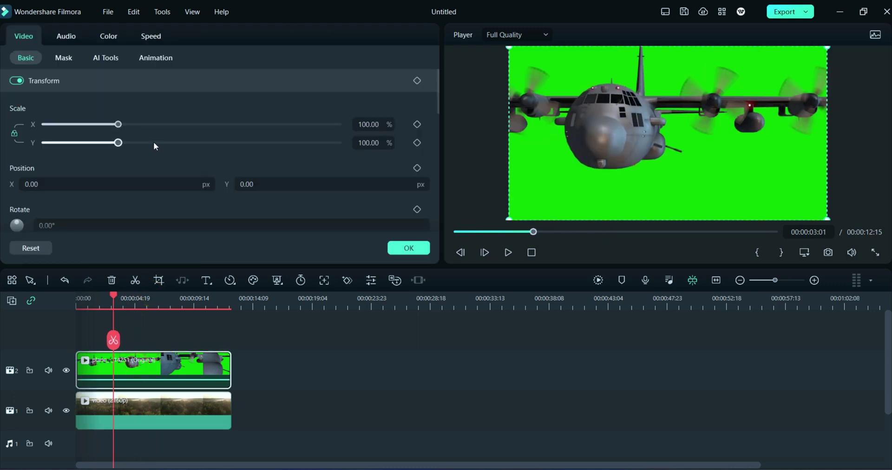
left_click(99, 55)
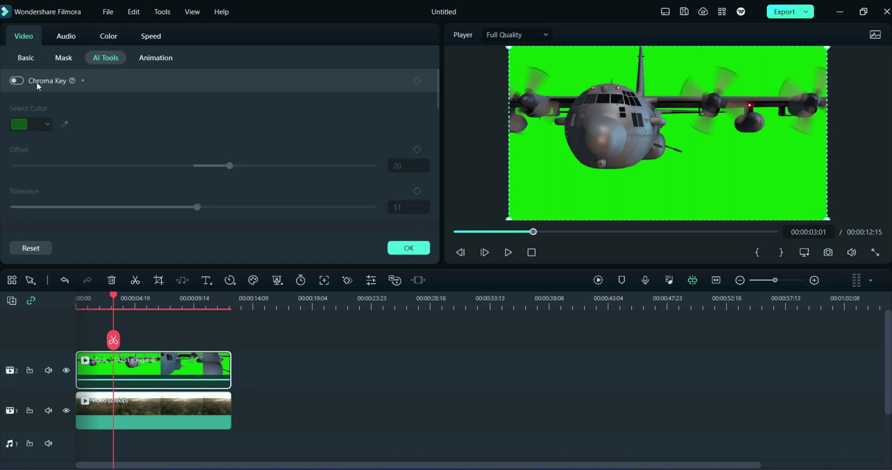
left_click(16, 81)
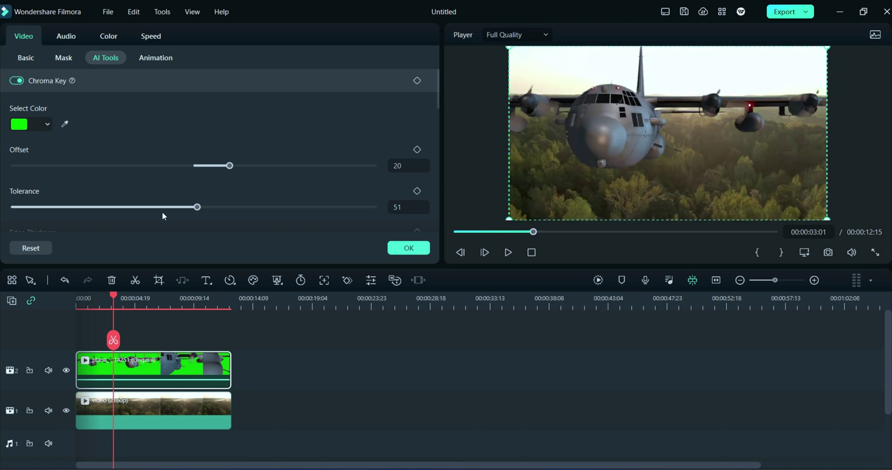
left_click_drag(113, 297, 65, 318)
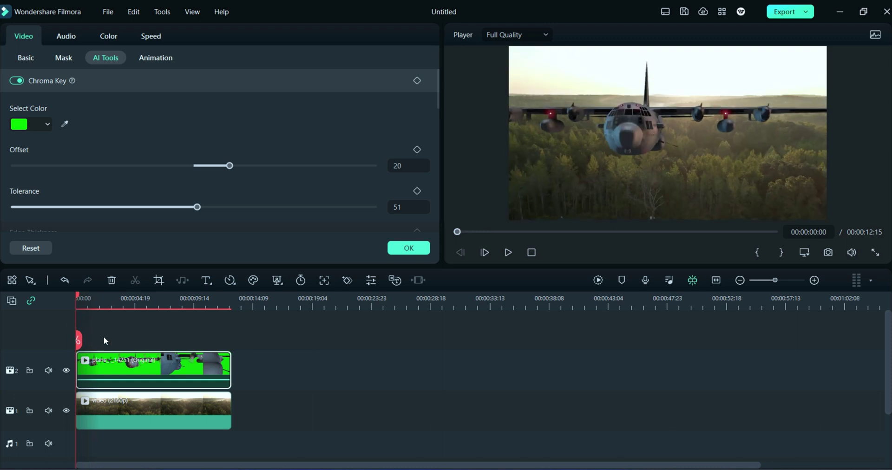
Lower Offset, set Tolerance 45, Edge Thickness about -2.18 and Edge Feather 2.99, then confirm
left_click_drag(227, 166, 201, 169)
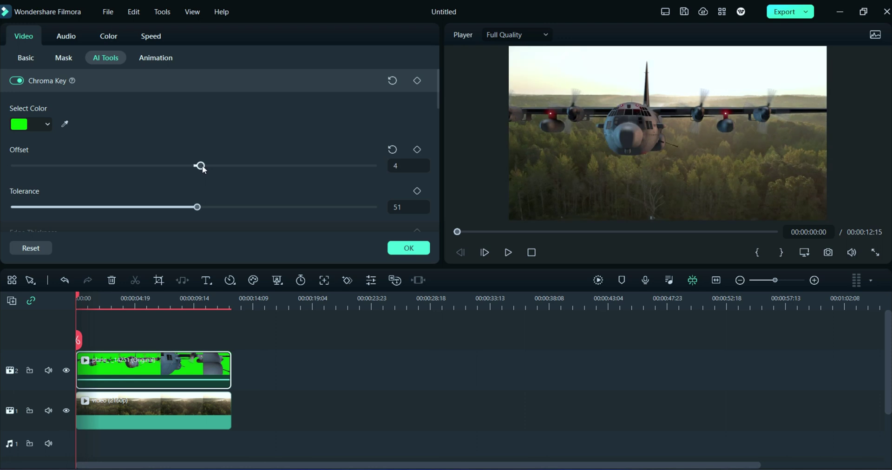
left_click_drag(190, 208, 161, 207)
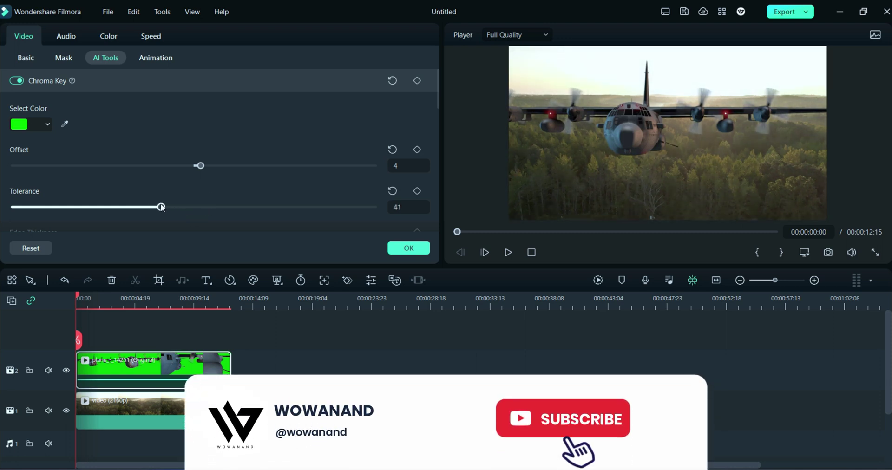
left_click_drag(161, 207, 74, 218)
scroll(216, 192, "down", 1)
left_click(206, 214)
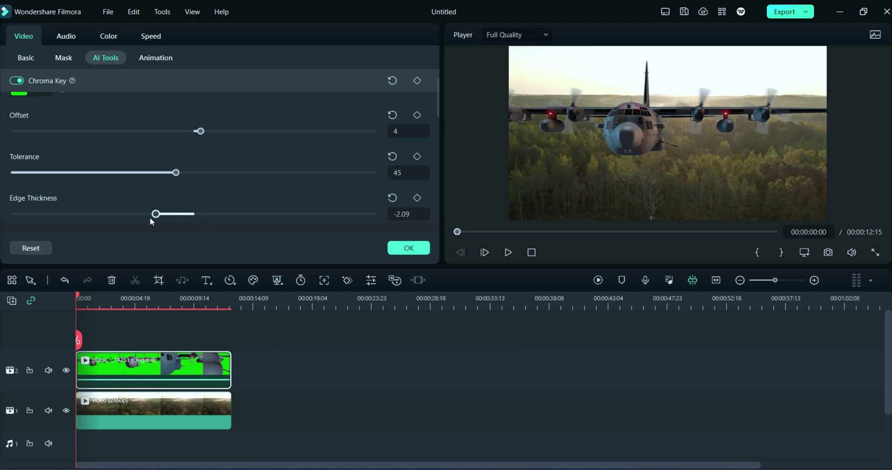
left_click_drag(179, 218, 155, 219)
scroll(232, 206, "down", 2)
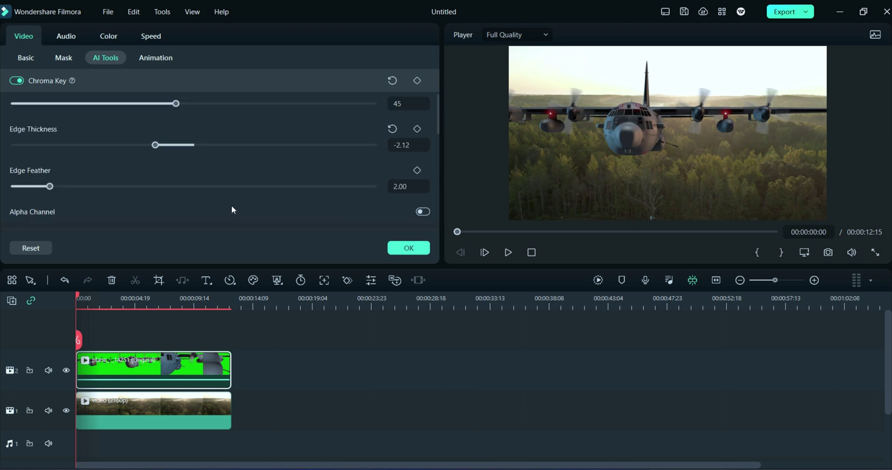
left_click_drag(49, 187, 69, 189)
scroll(70, 190, "down", 3)
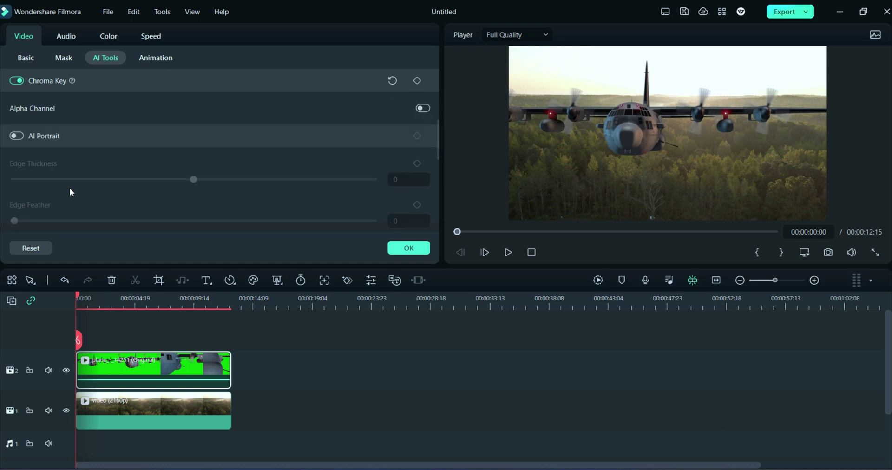
left_click(408, 248)
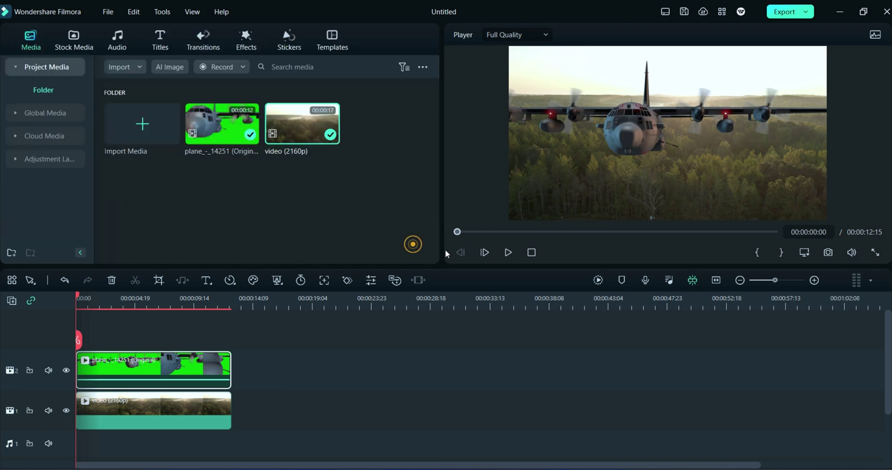
Play and pause the keyed composite, return to 00:00:01:00, and reopen the plane clip's settings
left_click(507, 253)
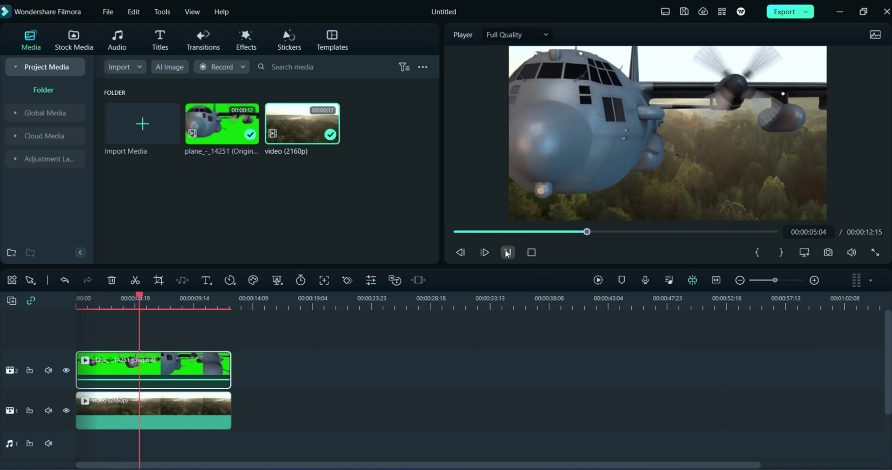
left_click(506, 252)
left_click_drag(141, 298, 87, 298)
double_click(148, 363)
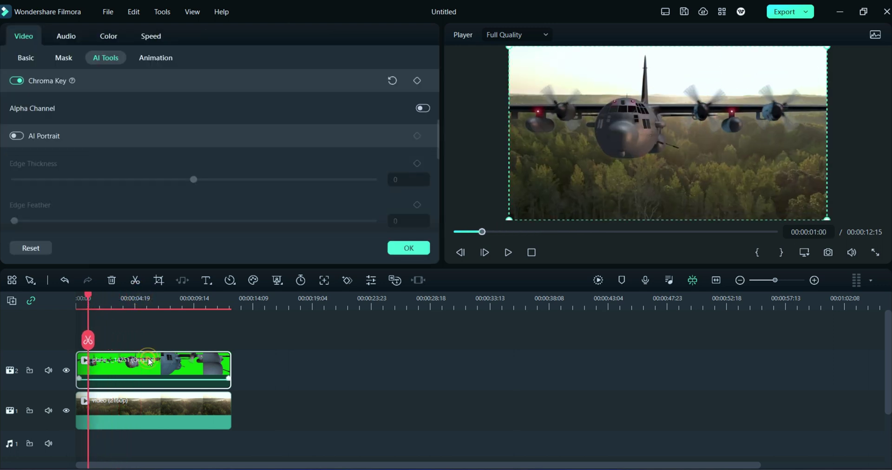
In the plane clip's Color settings, warm the Temperature to 15.93
left_click(108, 36)
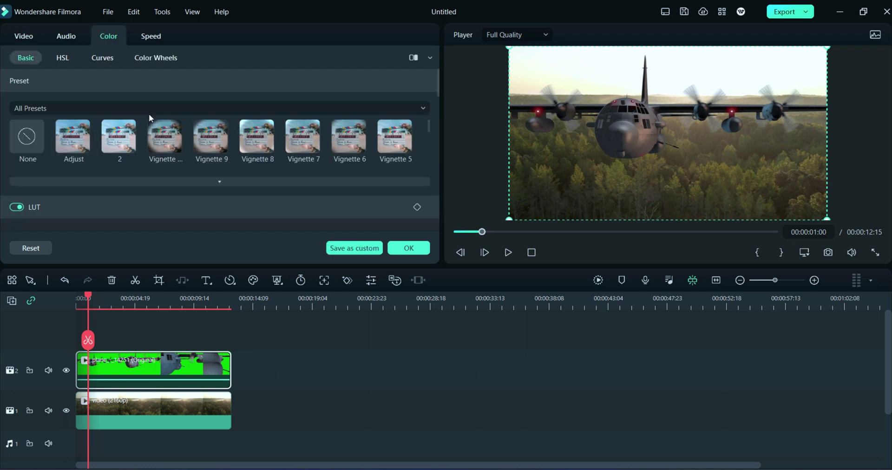
scroll(82, 197, "down", 5)
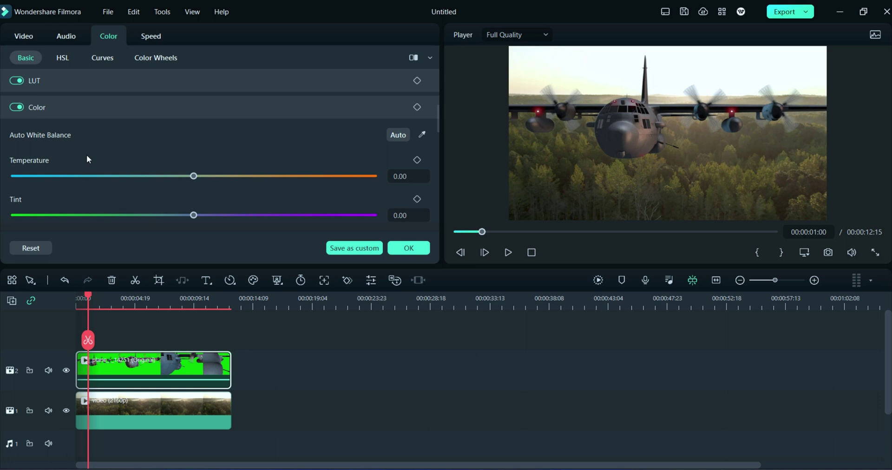
scroll(130, 149, "down", 2)
left_click_drag(193, 107, 219, 110)
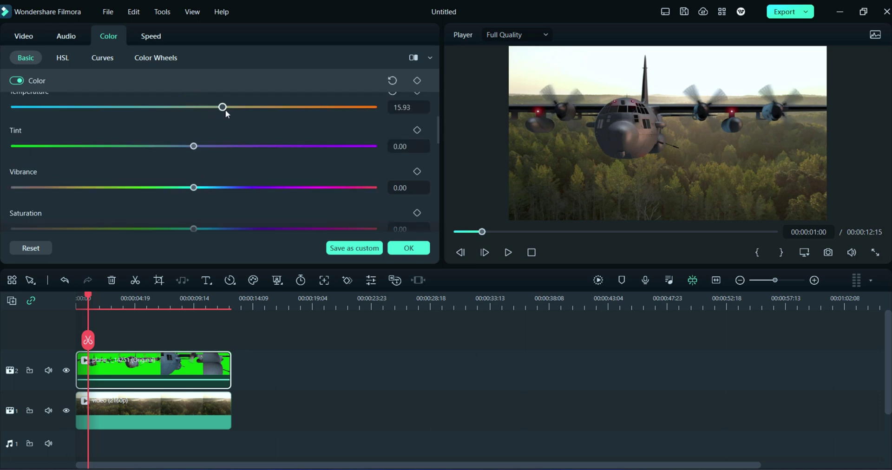
scroll(211, 146, "down", 3)
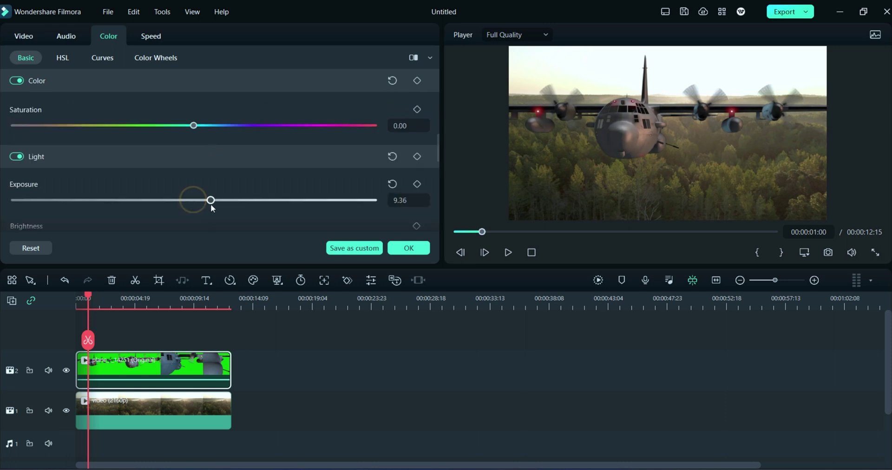
scroll(195, 185, "down", 2)
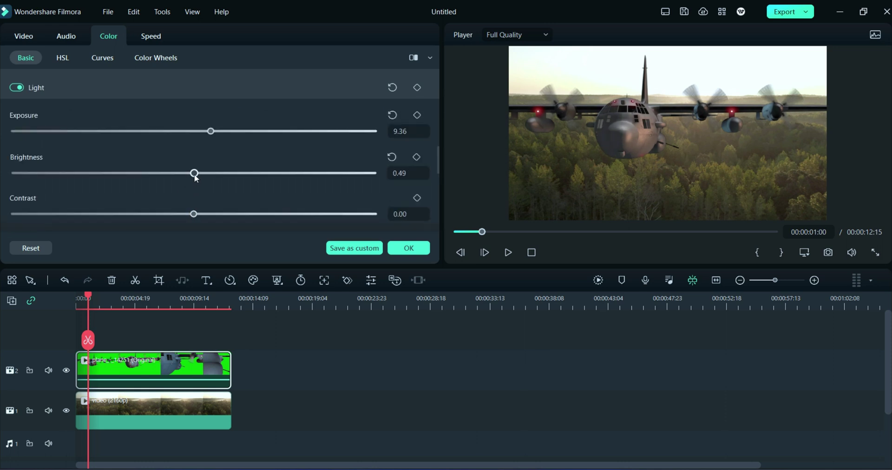
Set the plane clip's Brightness -7.08, Contrast 9.03, Highlight 14.29 and Shadow 11.00
left_click_drag(203, 183, 185, 187)
scroll(188, 209, "down", 1)
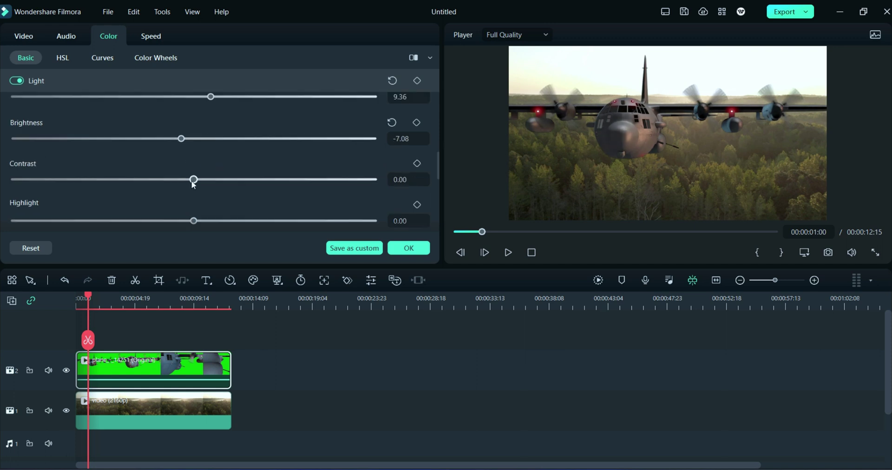
left_click_drag(195, 179, 209, 179)
left_click_drag(195, 223, 219, 225)
scroll(203, 215, "down", 2)
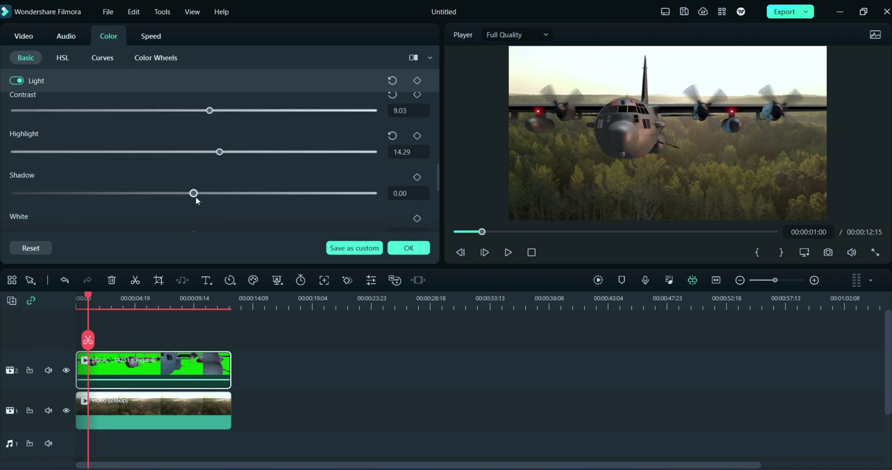
left_click_drag(211, 197, 214, 198)
left_click(168, 413)
Grade the forest clip: Exposure -1.81, Contrast 20.85, Vibrance 30.38, higher Saturation, Temperature -15.60
left_click(68, 37)
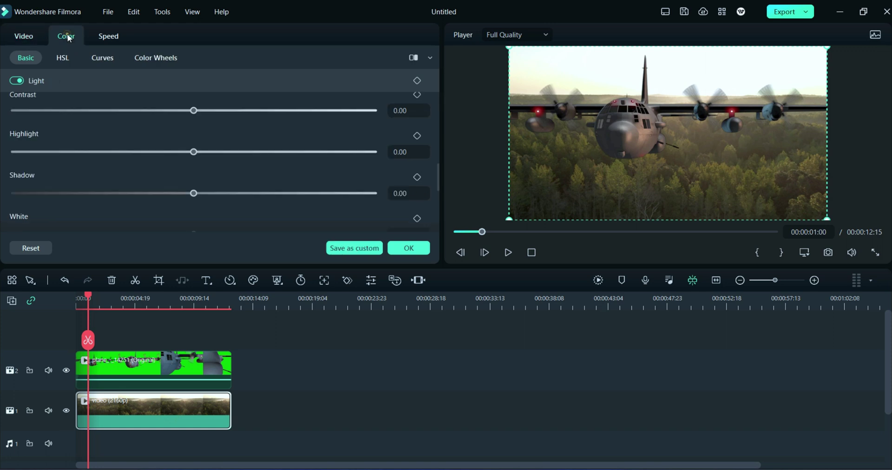
scroll(194, 148, "up", 3)
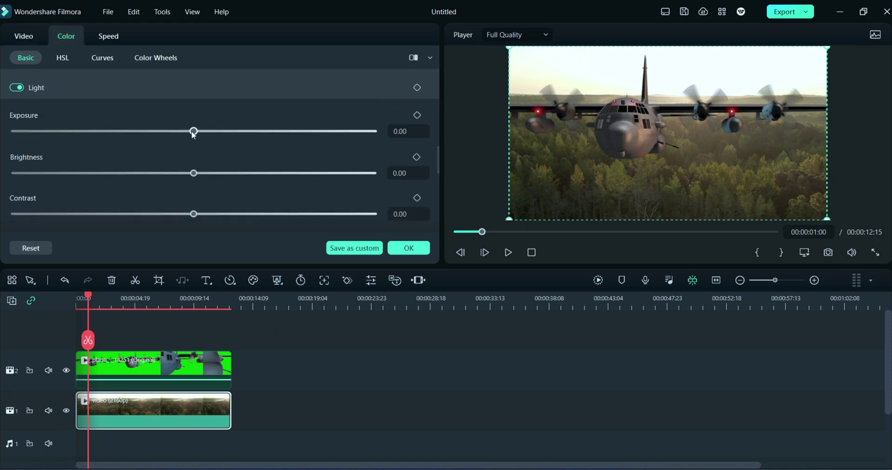
mouse_move(199, 133)
left_mouse_down()
mouse_move(209, 137)
mouse_move(175, 137)
mouse_move(191, 138)
left_mouse_up()
left_click_drag(198, 221, 174, 221)
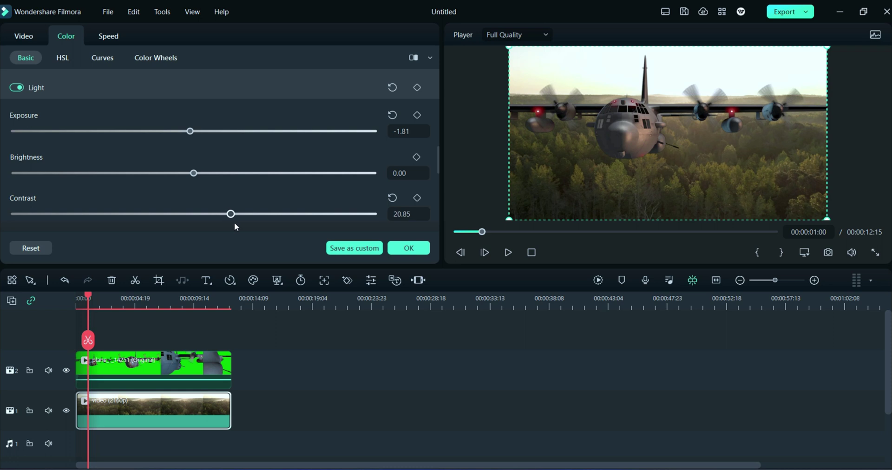
scroll(179, 182, "up", 2)
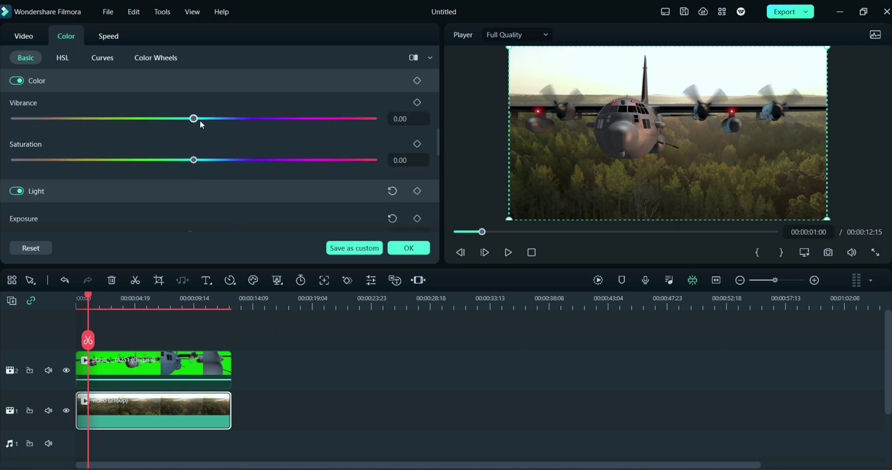
left_click_drag(216, 121, 249, 125)
left_click_drag(199, 160, 167, 144)
scroll(165, 158, "up", 2)
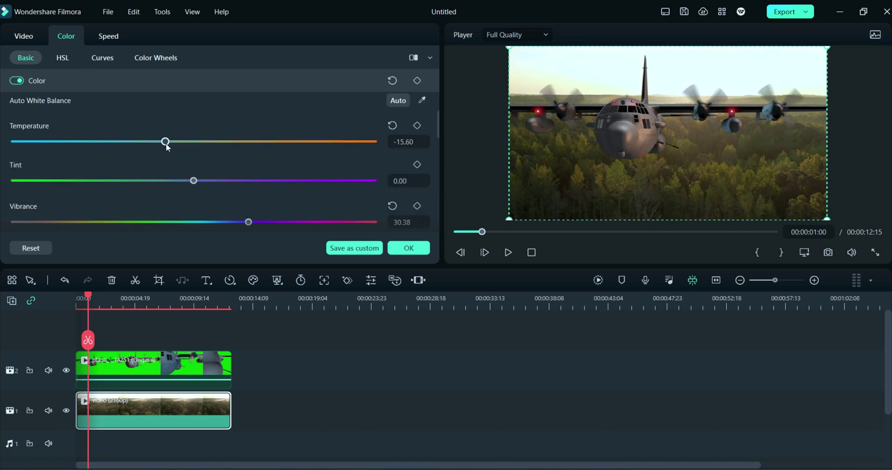
left_click(408, 247)
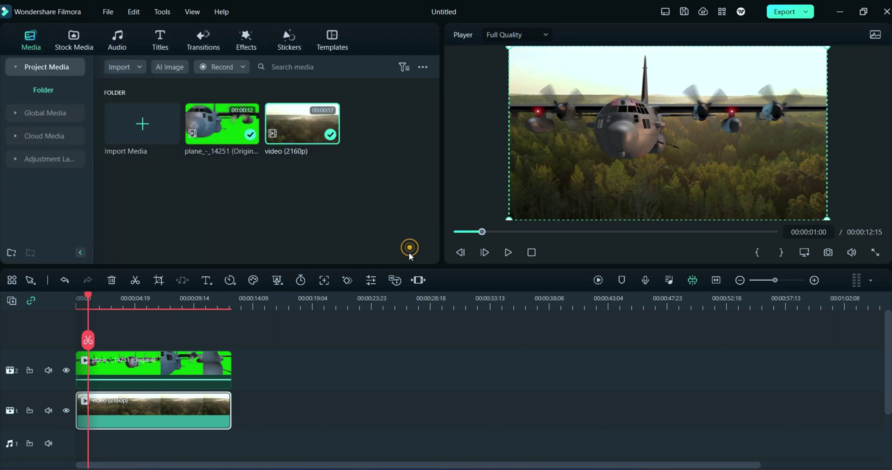
Play the composite from 00:00:00:00 and pause near 00:00:11:22
left_click_drag(87, 296, 78, 295)
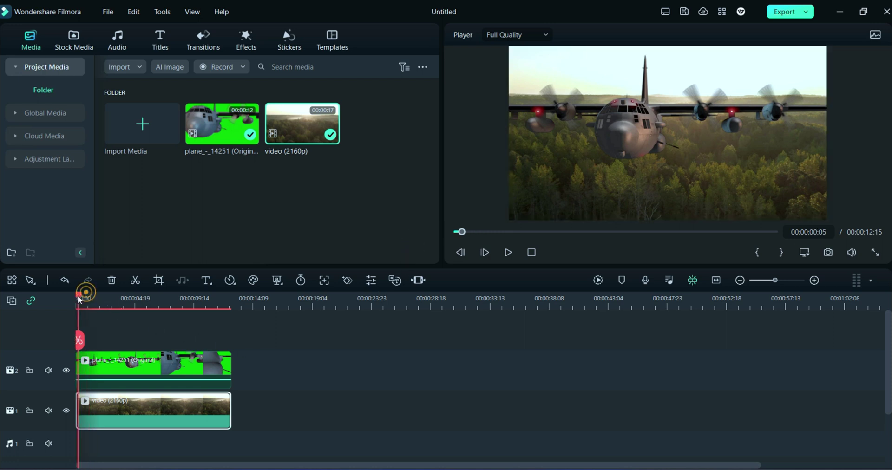
left_click(509, 252)
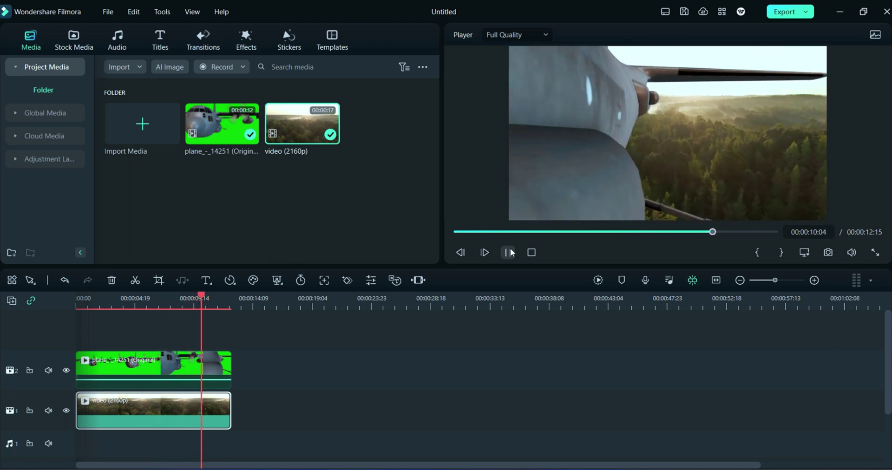
left_click(508, 252)
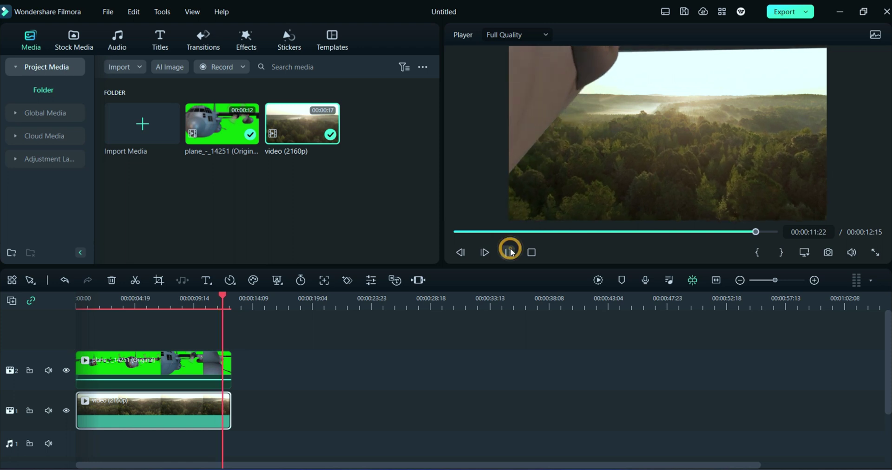